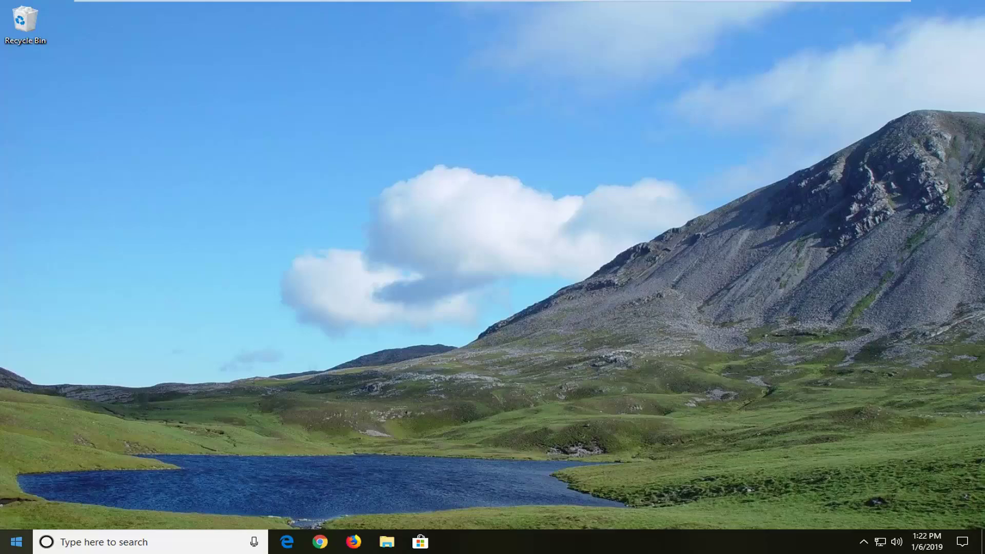
- Find and open the group policy editor, then enlarge its window and widen the policy tree
click(16, 542)
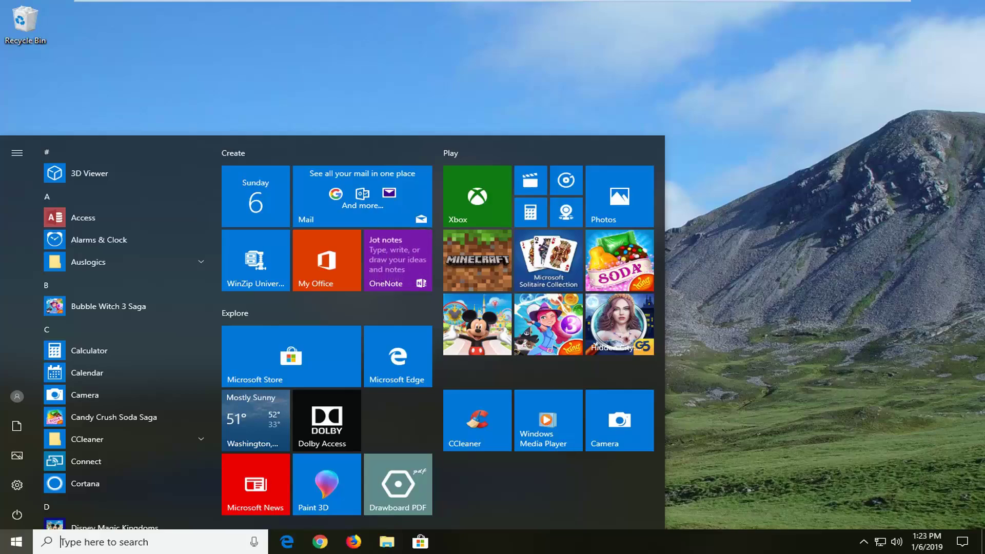
text(grou)
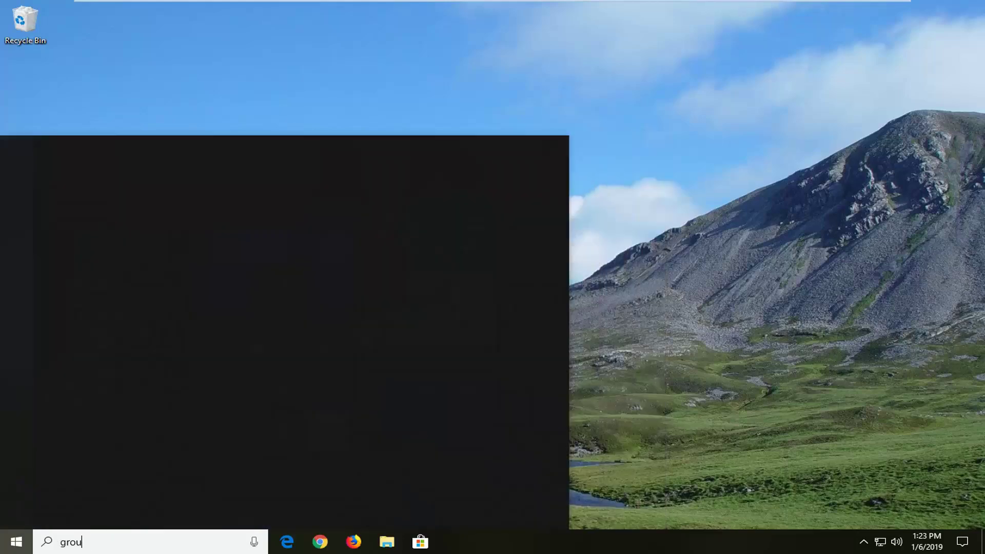
text(p policy)
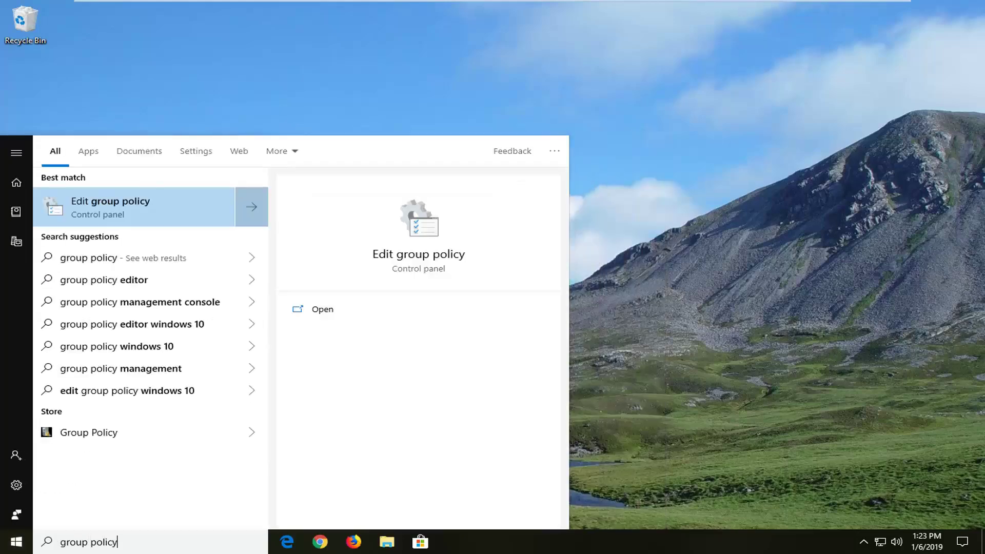
click(125, 207)
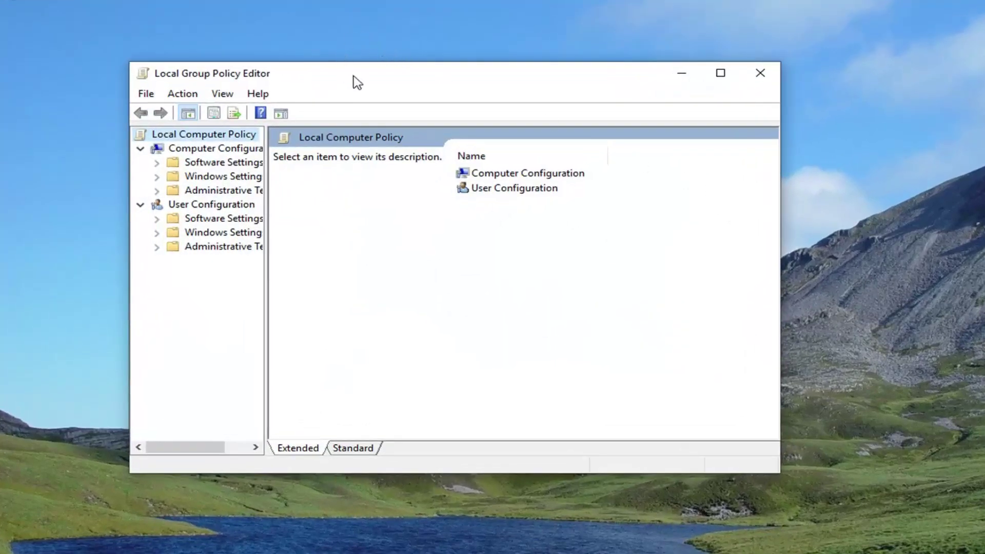
drag(358, 82, 491, 64)
drag(913, 456, 984, 489)
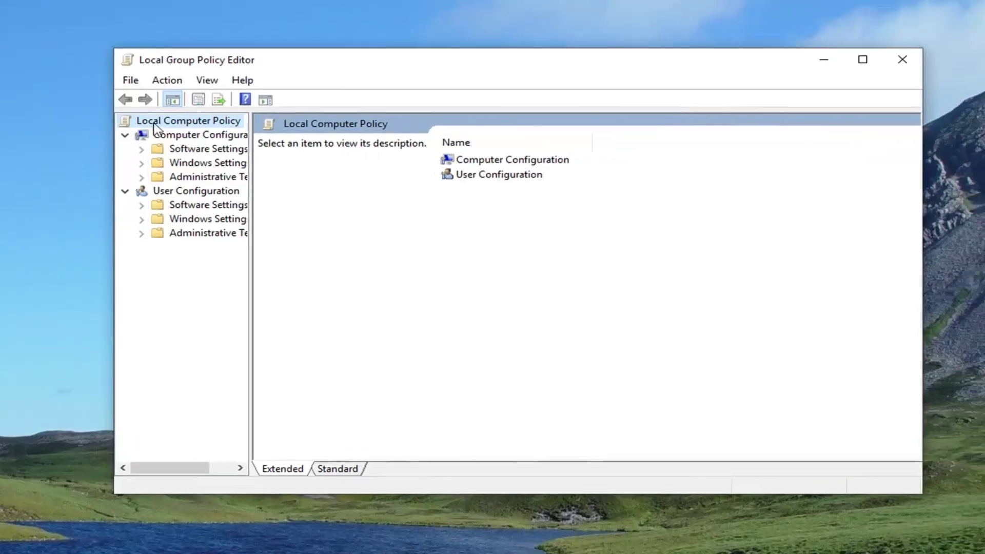
drag(220, 156, 342, 157)
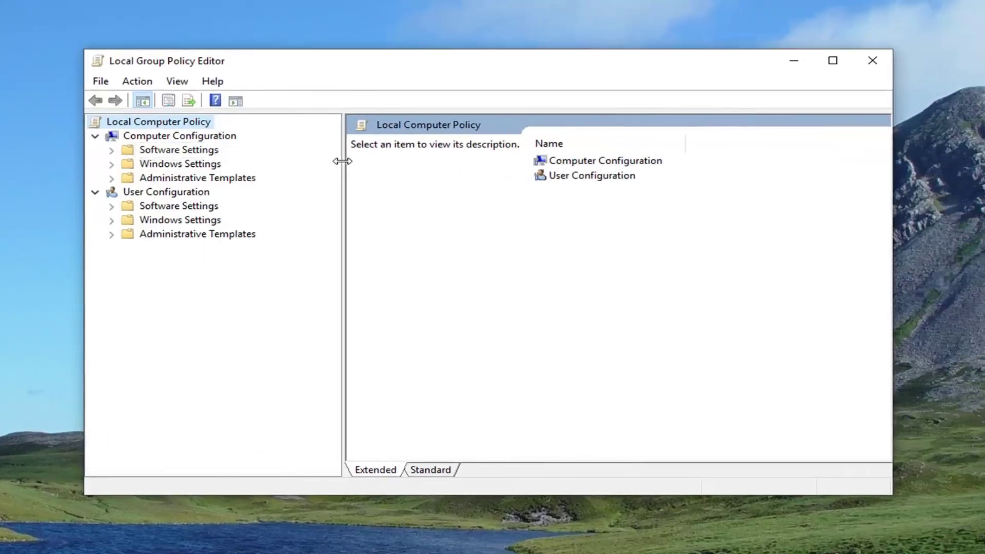
- Select Computer Configuration in the policy tree and collapse the User Configuration branch
click(149, 150)
click(151, 205)
click(147, 137)
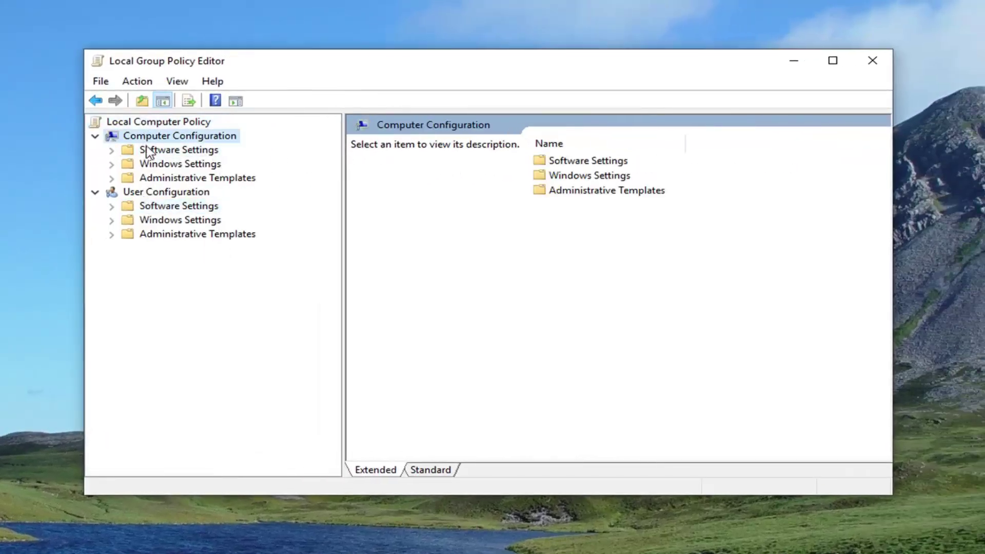
click(148, 193)
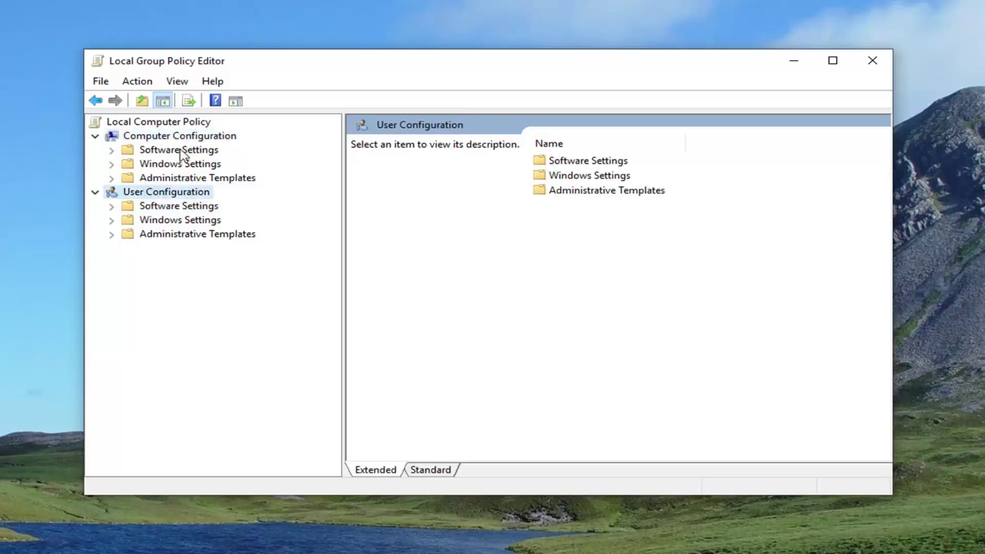
click(168, 136)
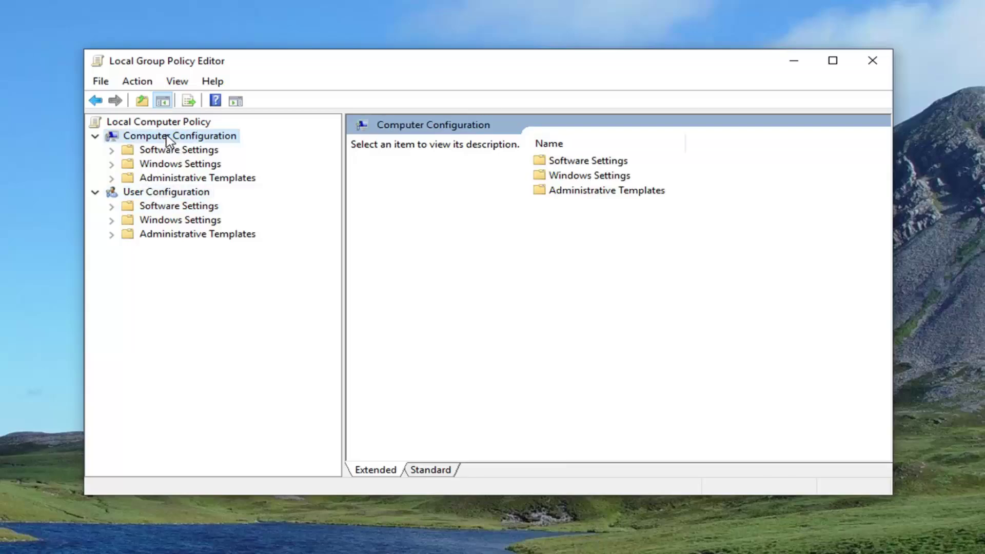
click(95, 192)
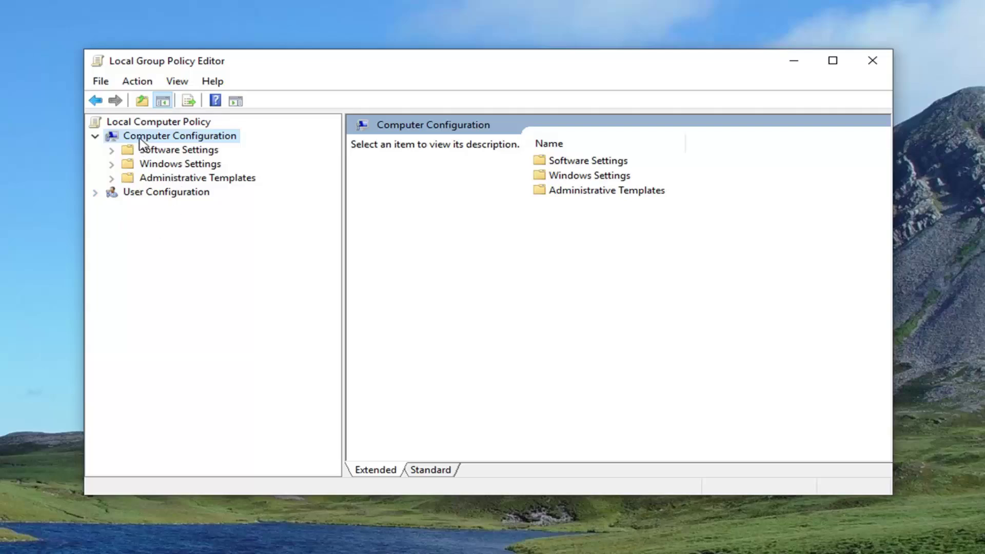
- Show the Data Collection and Preview Builds policies under Administrative Templates > Windows Components and enlarge the window
click(111, 179)
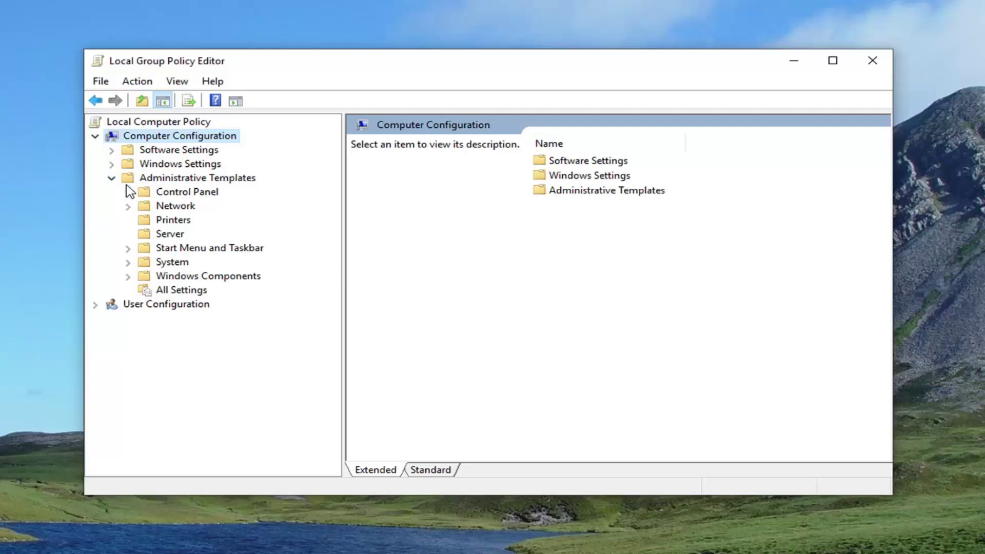
click(129, 277)
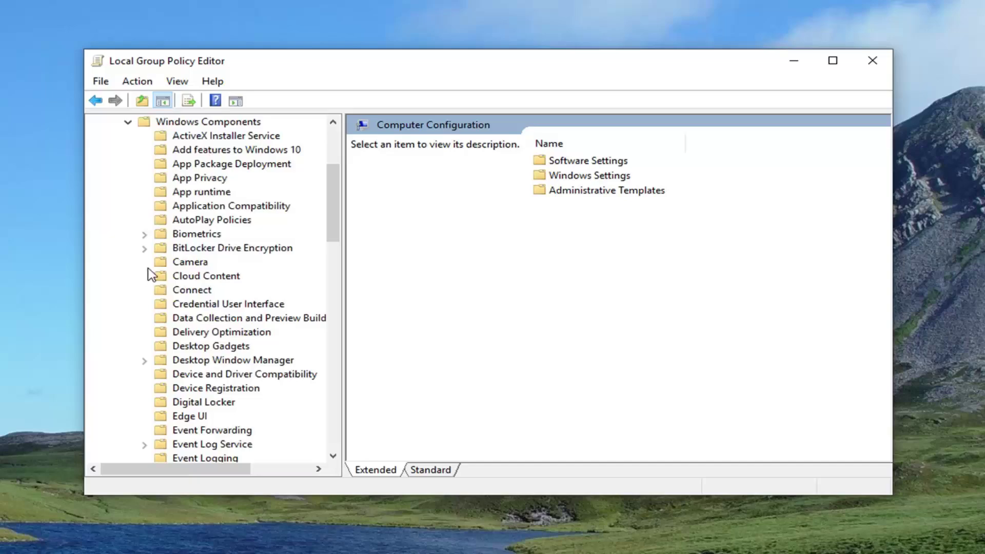
click(213, 319)
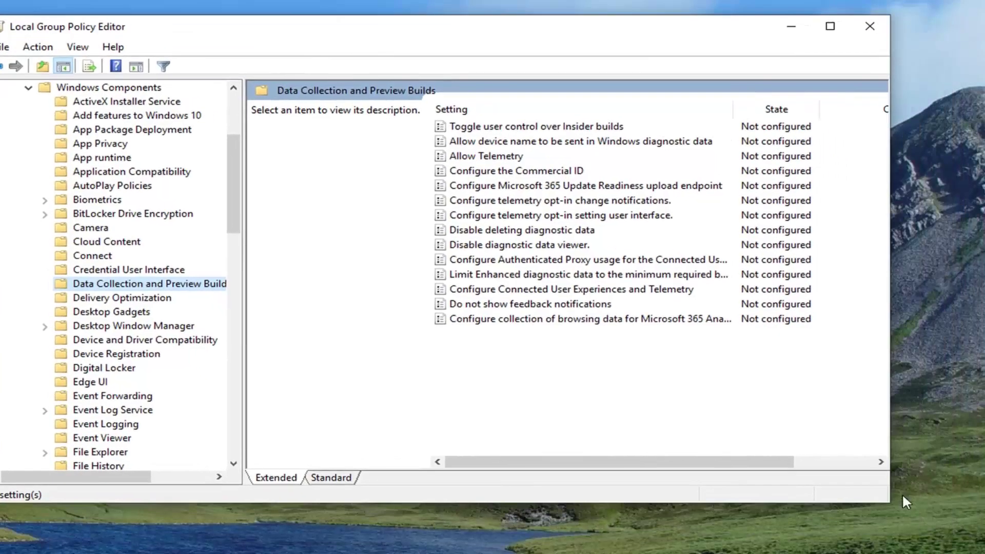
drag(904, 502, 974, 542)
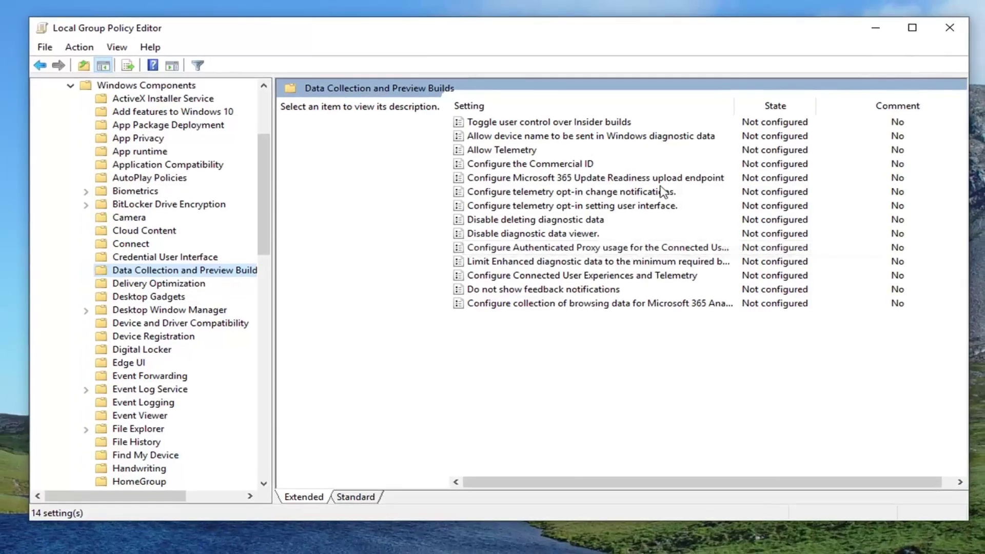
- Enable the Allow Telemetry policy at level 1 - Basic, apply it, and close the policy editor
click(500, 151)
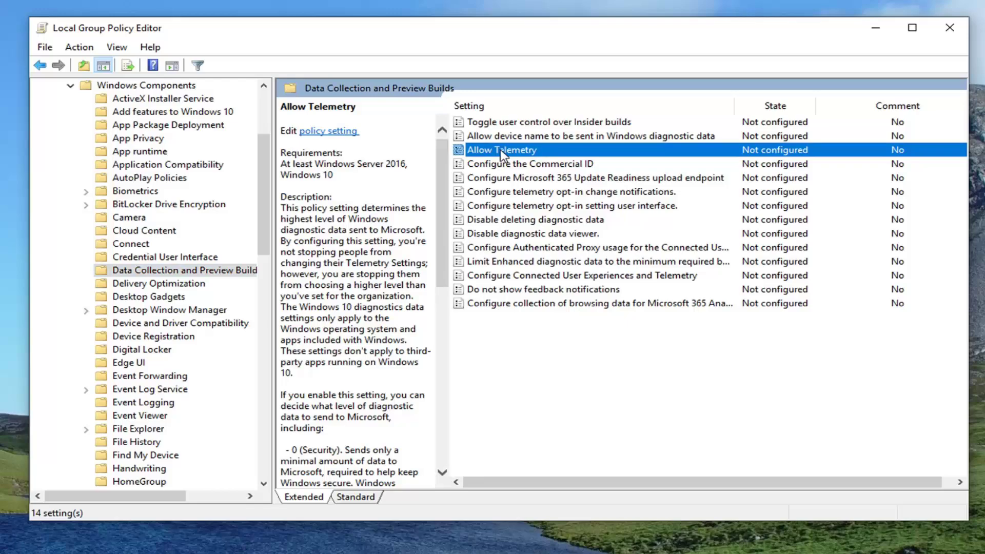
double_click(500, 150)
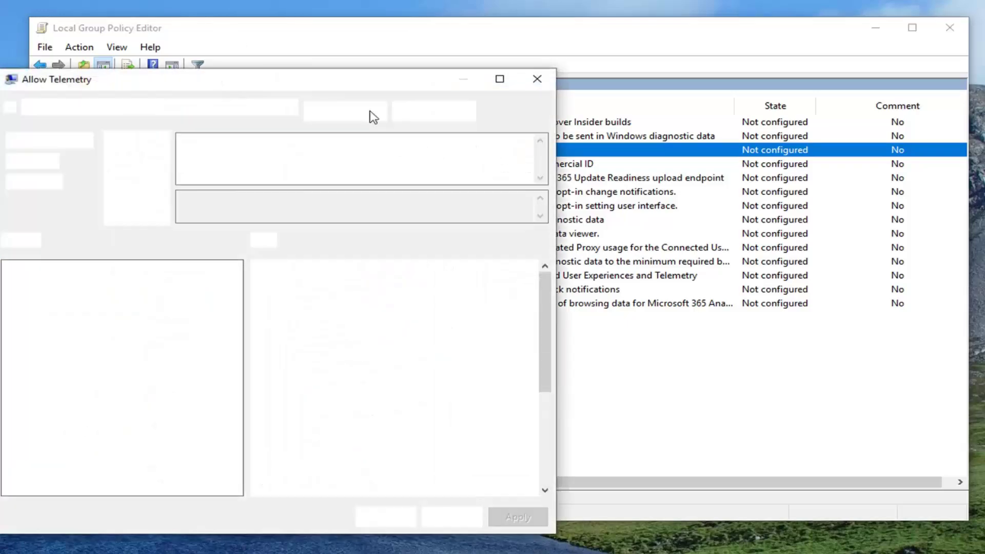
drag(327, 83, 555, 50)
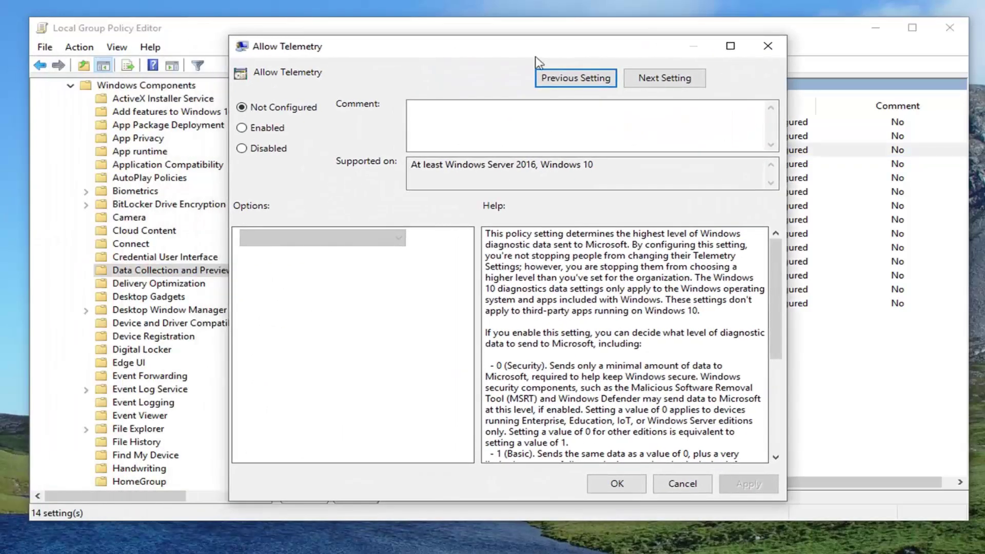
click(264, 133)
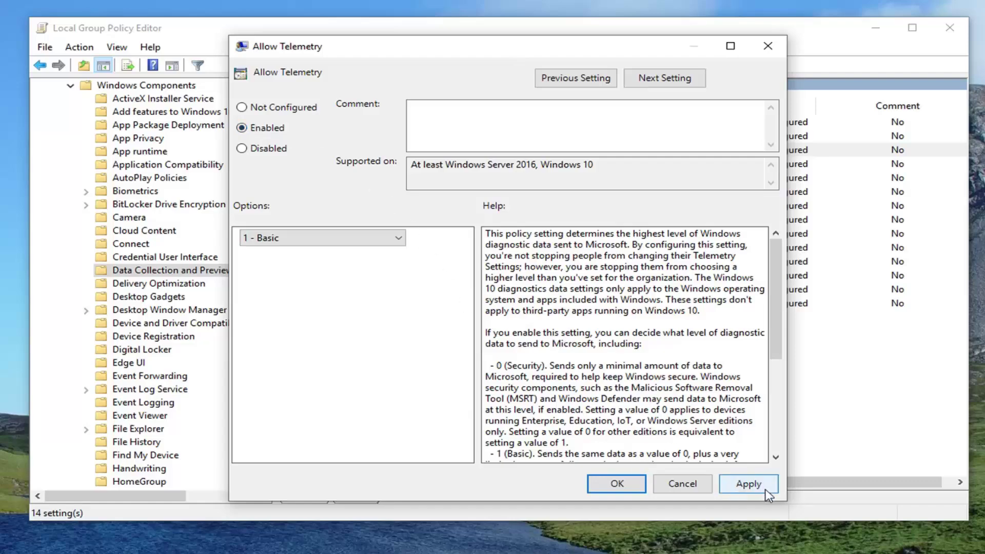
click(750, 486)
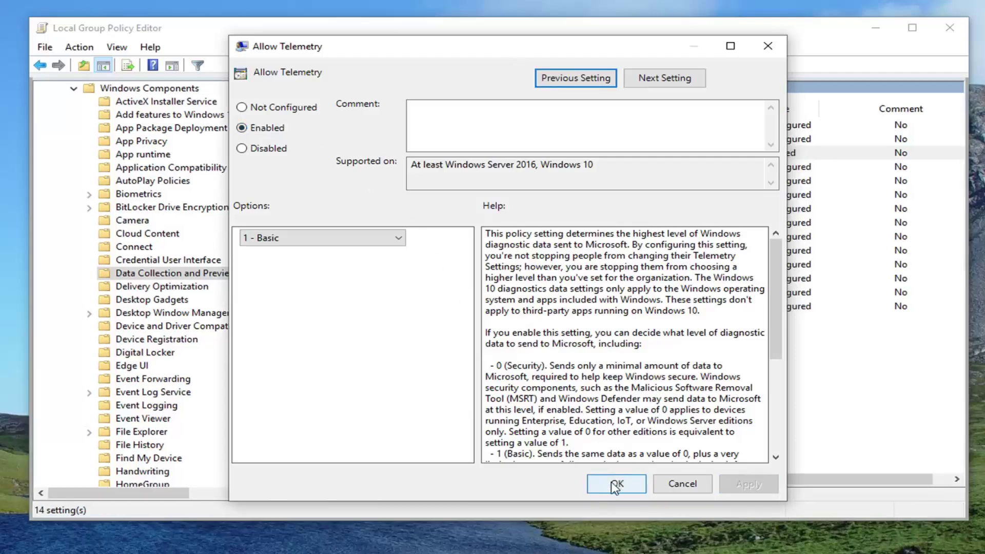
click(617, 485)
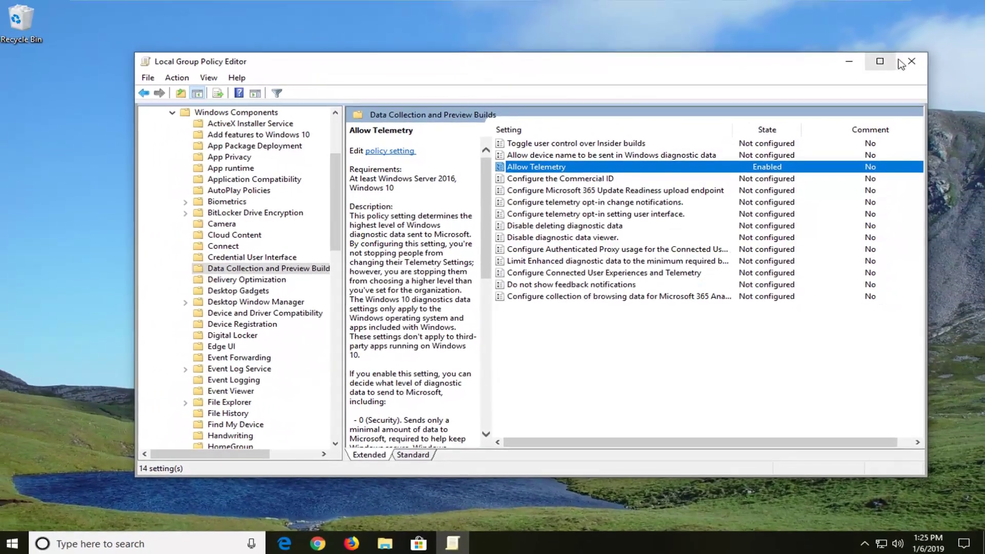
click(921, 53)
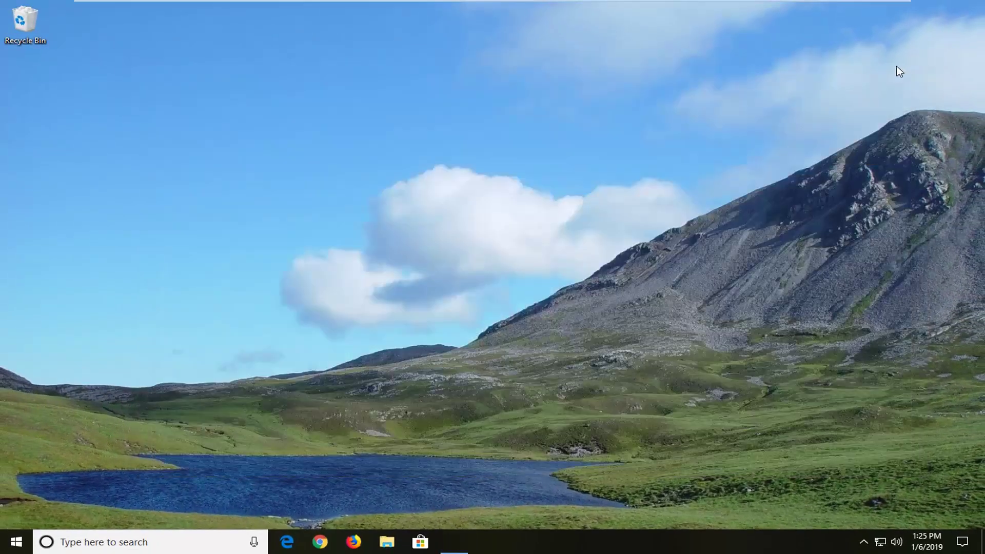
- Open Disk Cleanup for drive C: and extend the cleanup to system files
click(11, 545)
text(d)
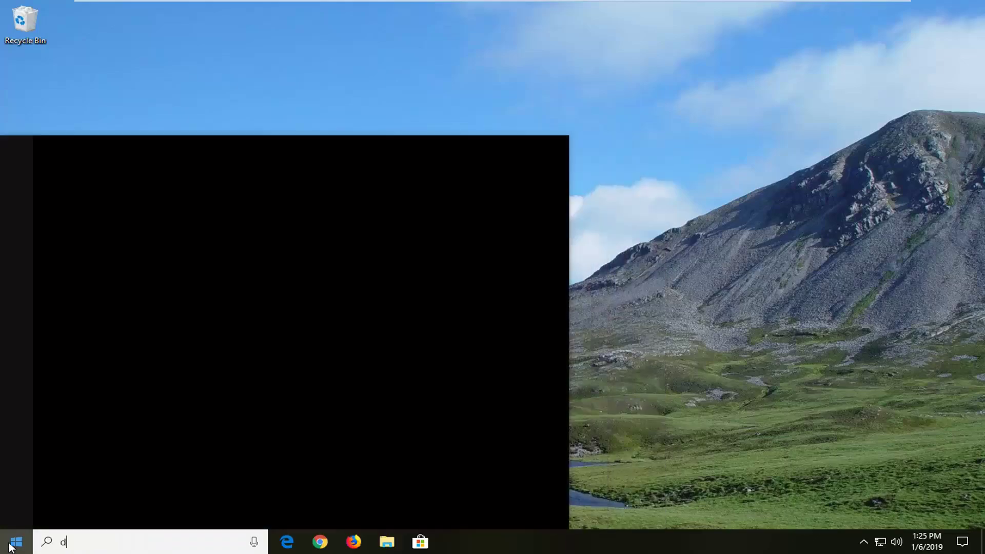
text(isk cleanup)
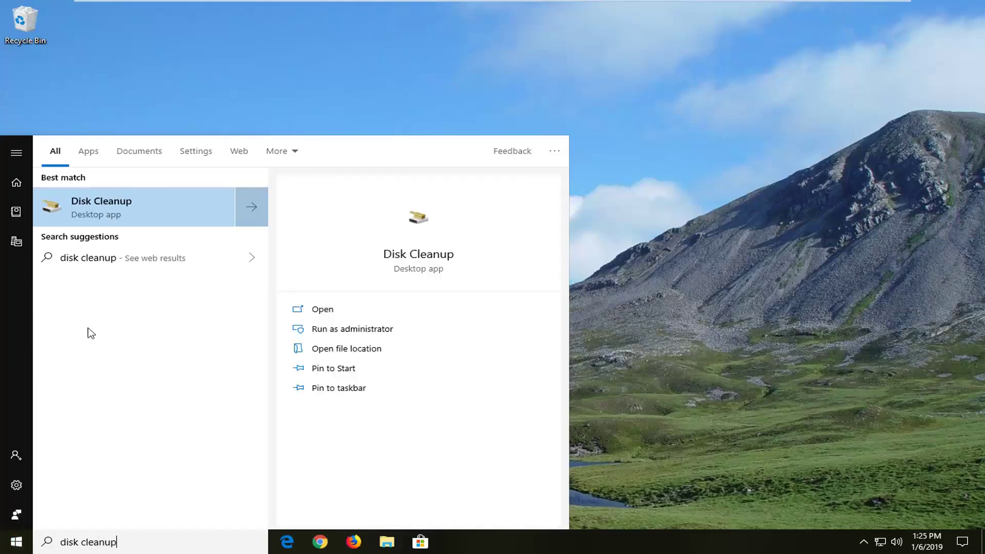
click(105, 206)
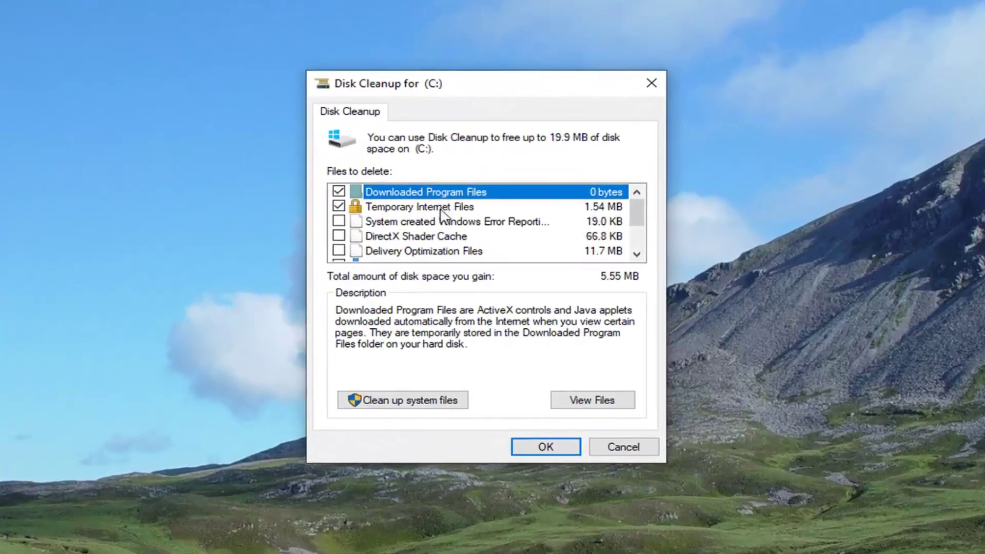
scroll(442, 226, down, 2)
scroll(440, 241, up, 2)
click(396, 401)
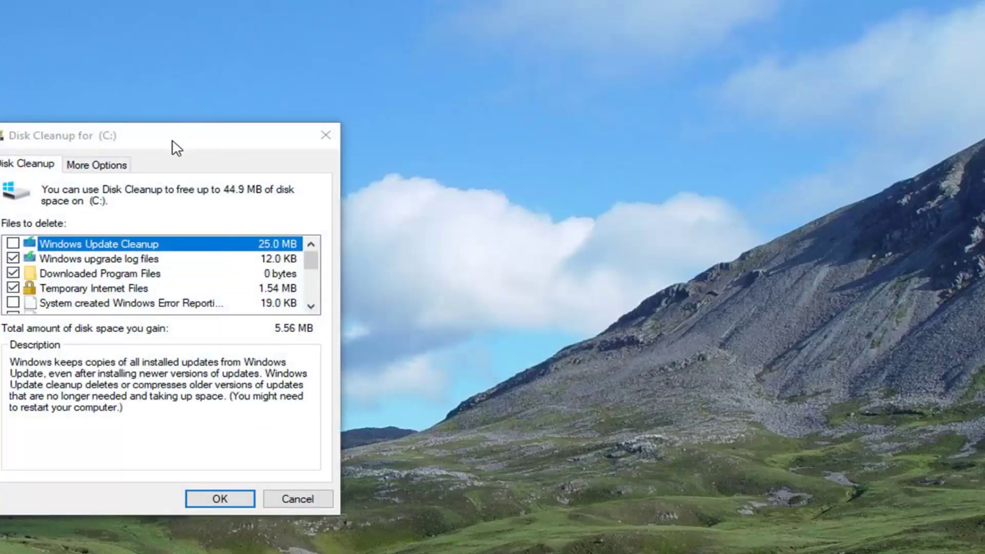
- Add Windows Update Cleanup to the files to delete and permanently remove all the selected files
drag(173, 142, 483, 133)
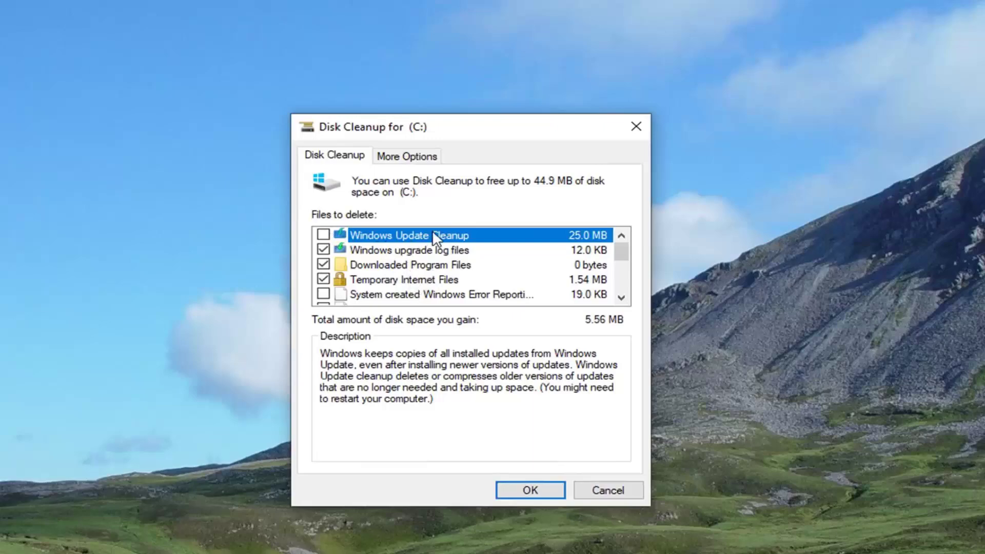
click(323, 234)
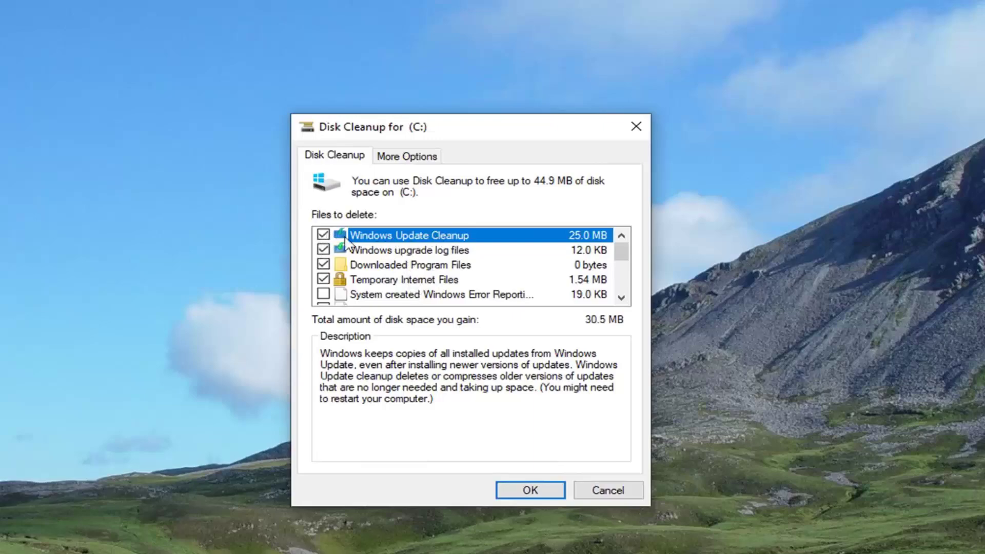
click(391, 249)
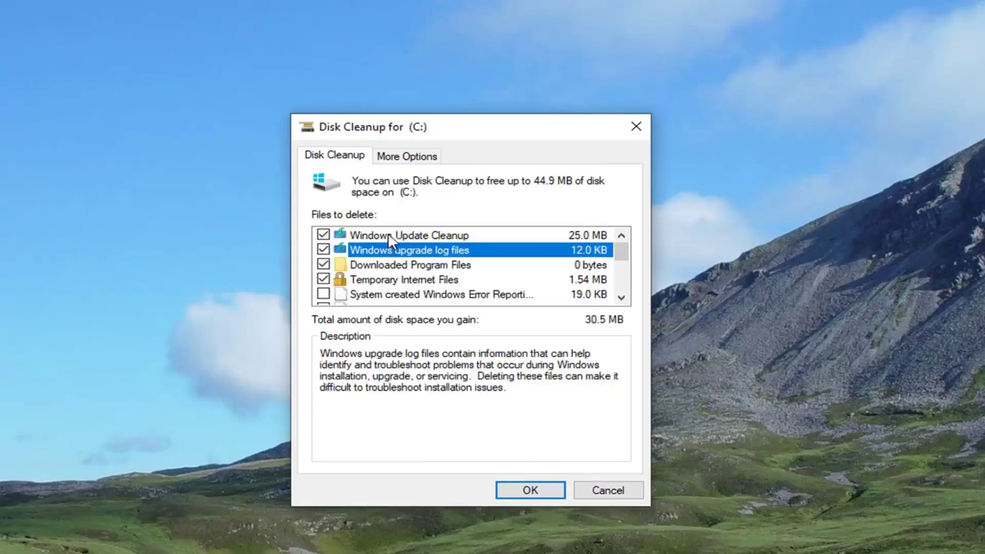
click(389, 235)
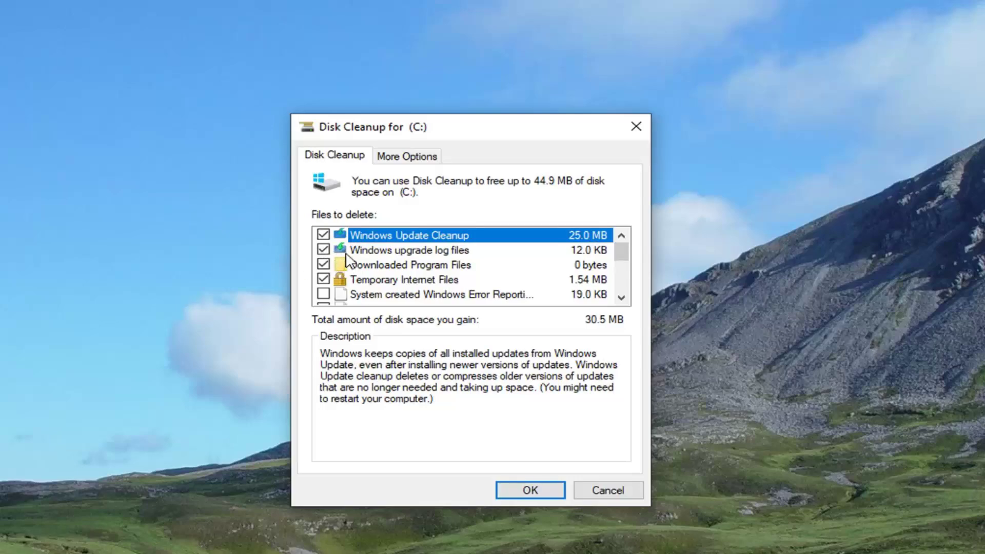
click(528, 494)
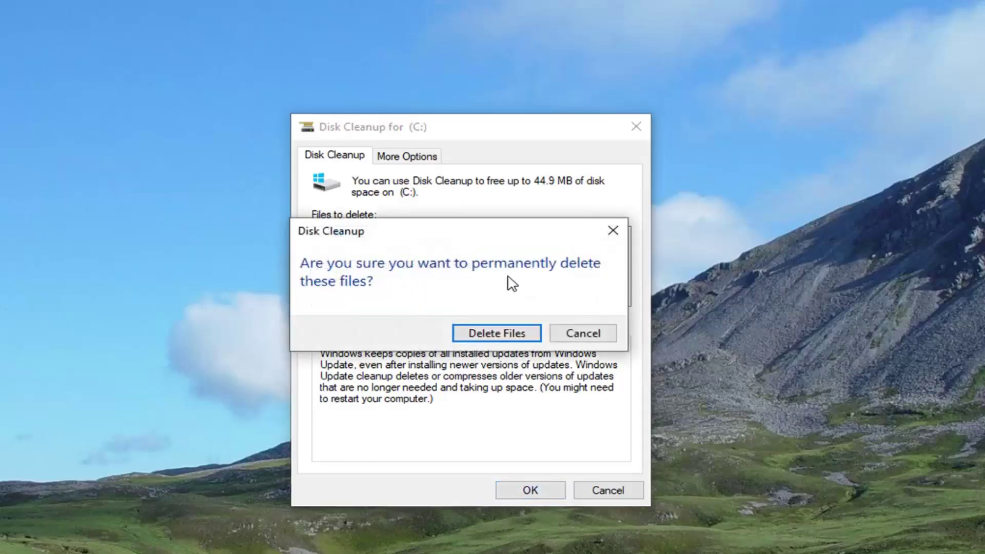
click(464, 334)
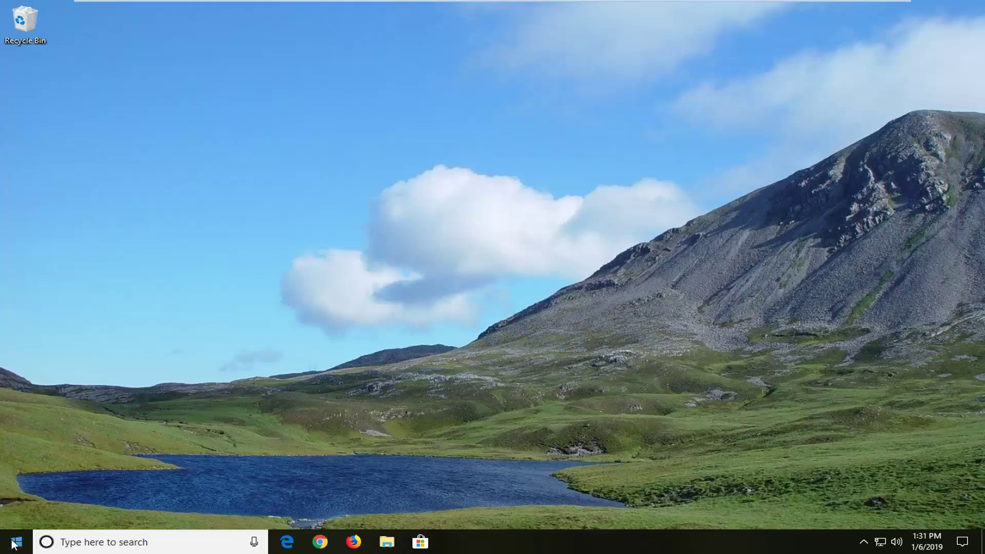
- Search for system restore, open the Create a restore point settings, and move the window to the middle of the desktop
click(15, 542)
text(s)
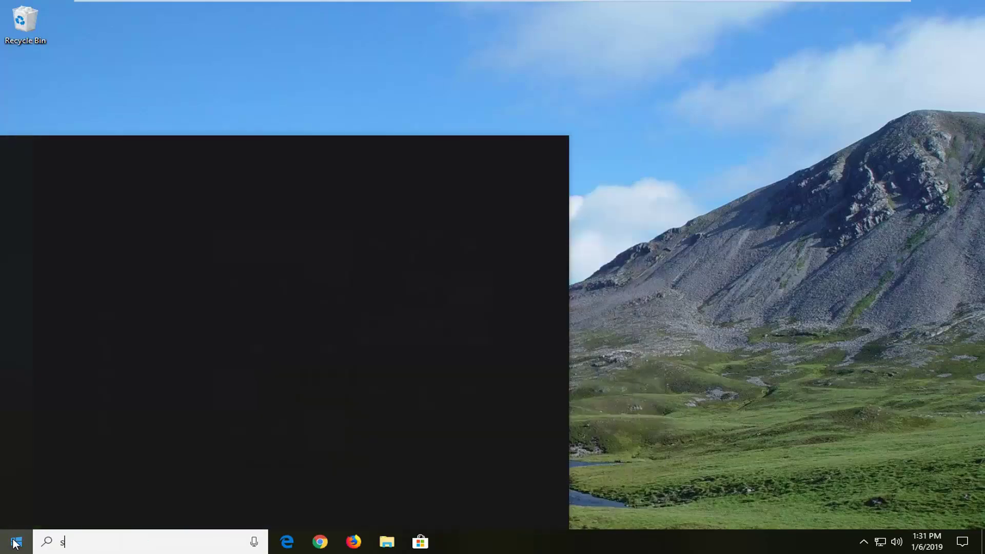
text(ystem restore)
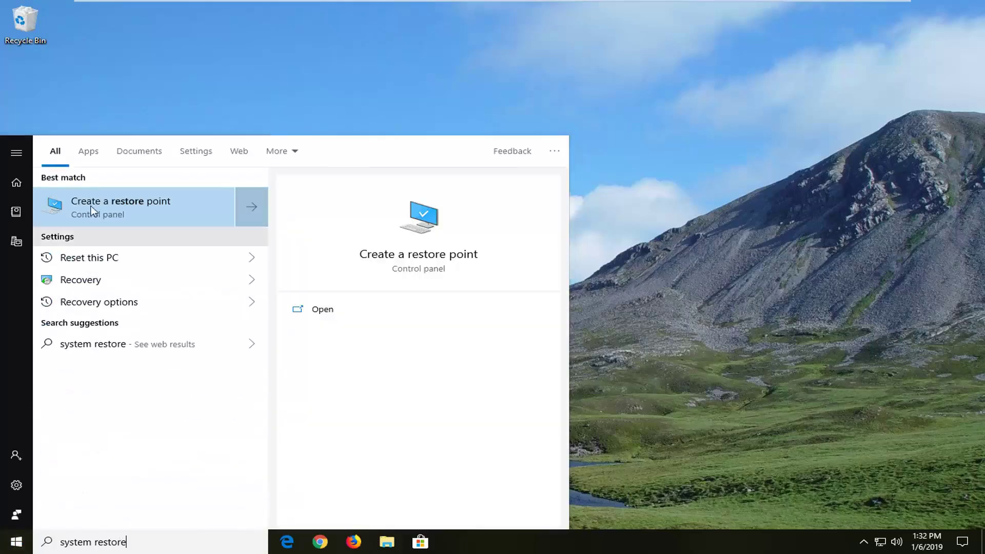
click(107, 214)
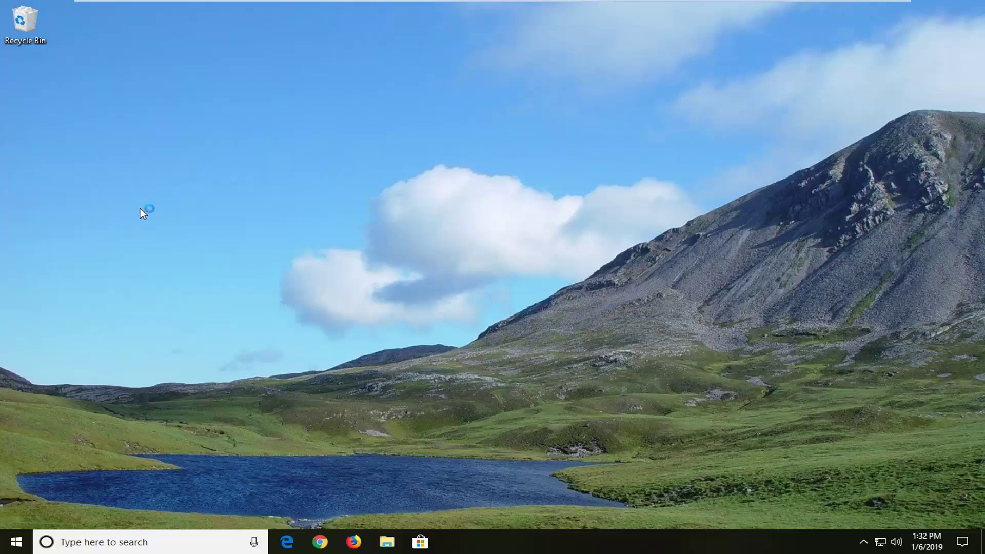
drag(137, 26, 477, 103)
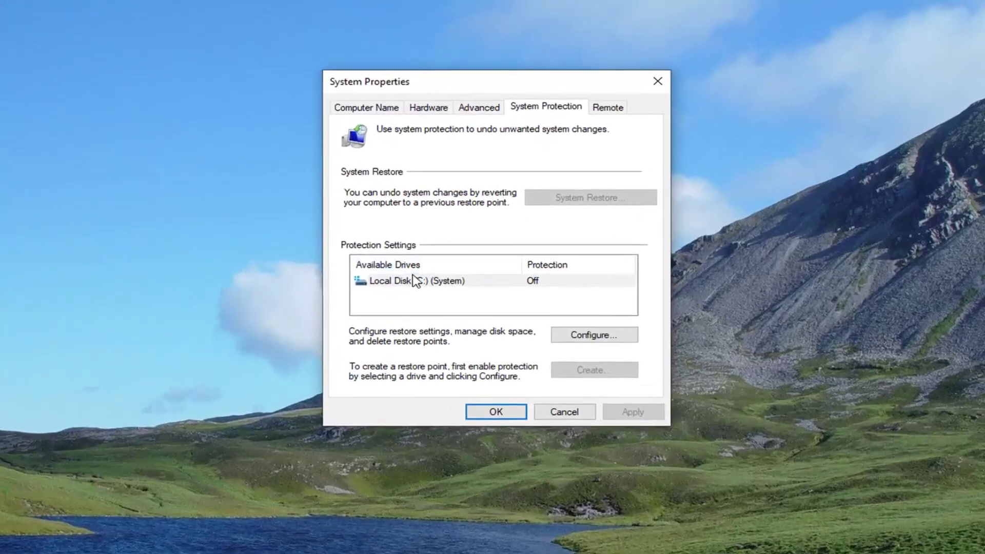
- Turn on system protection for Local Disk (C:) and apply the setting
click(432, 271)
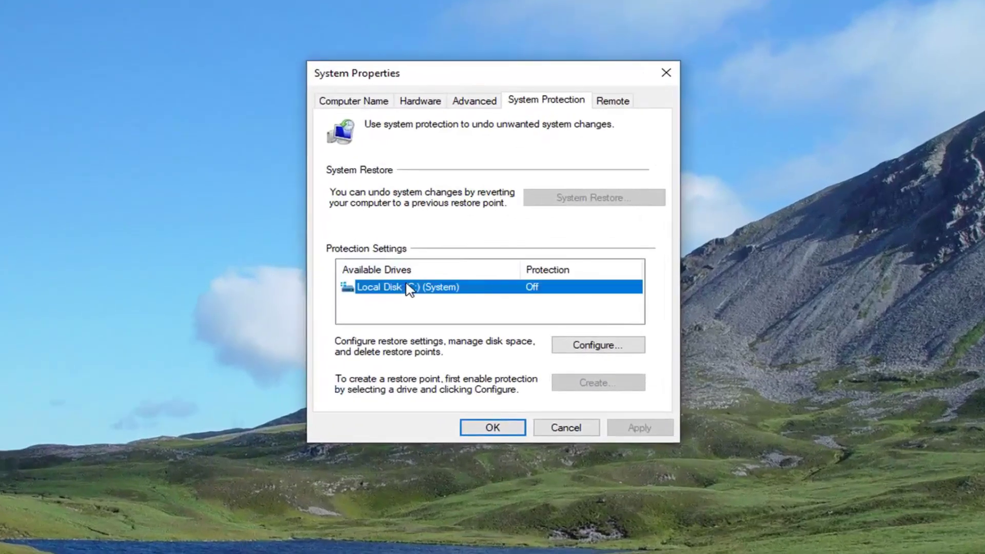
click(580, 346)
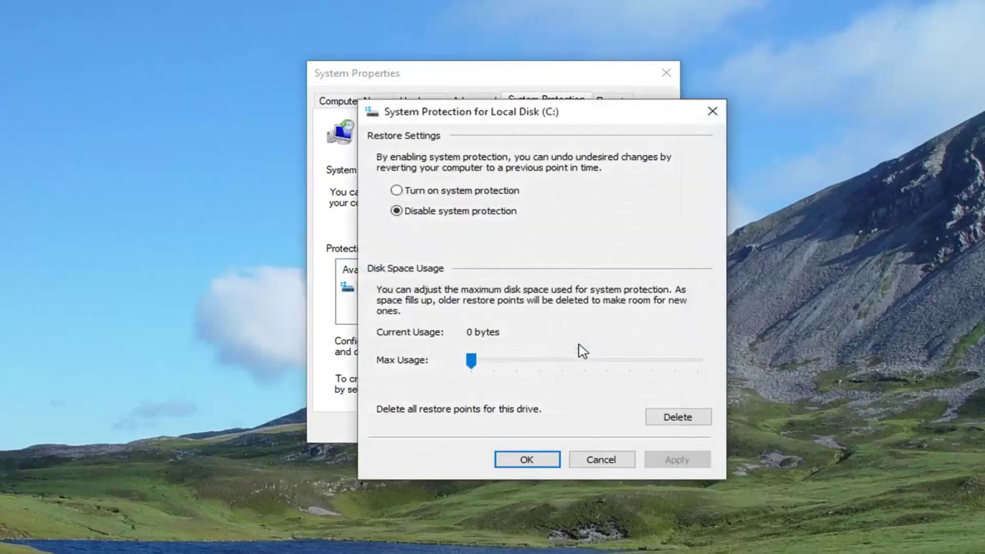
click(411, 192)
click(674, 464)
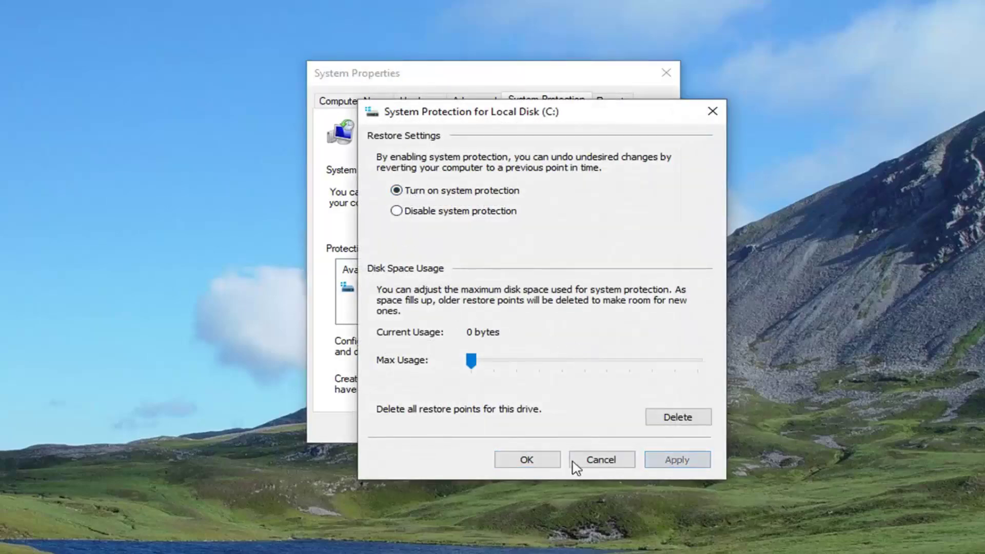
click(523, 460)
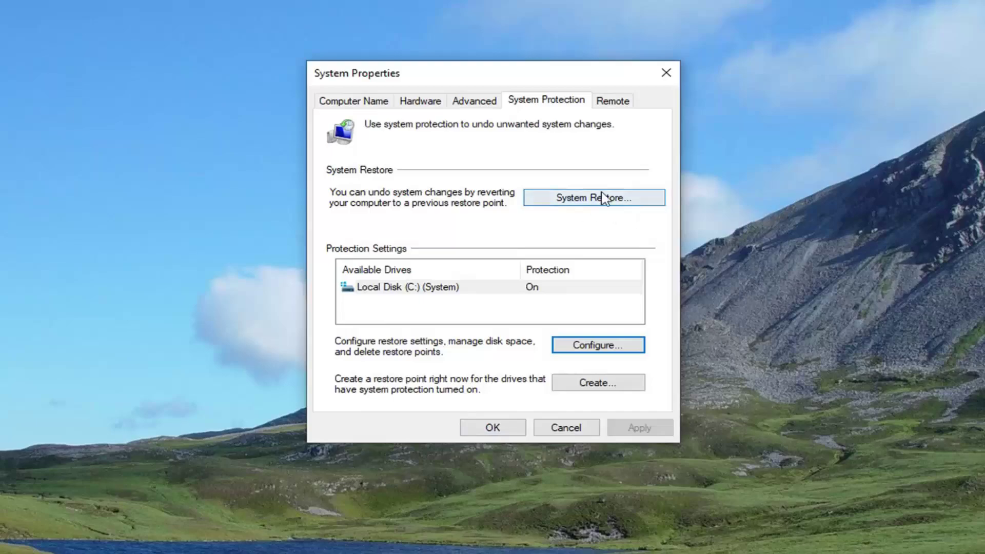
- Open System Restore to look for available restore points and move its window slightly higher on the desktop
click(576, 202)
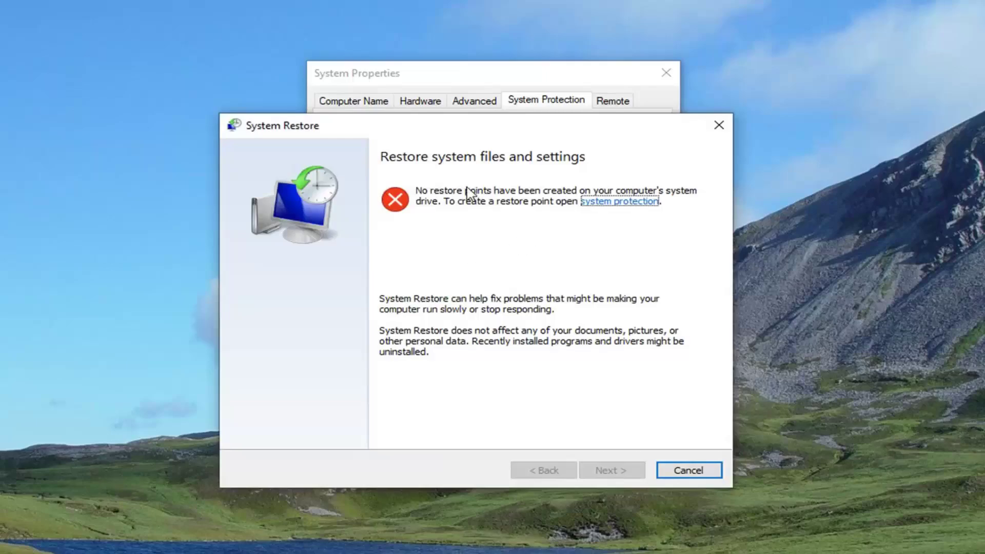
drag(460, 132, 481, 93)
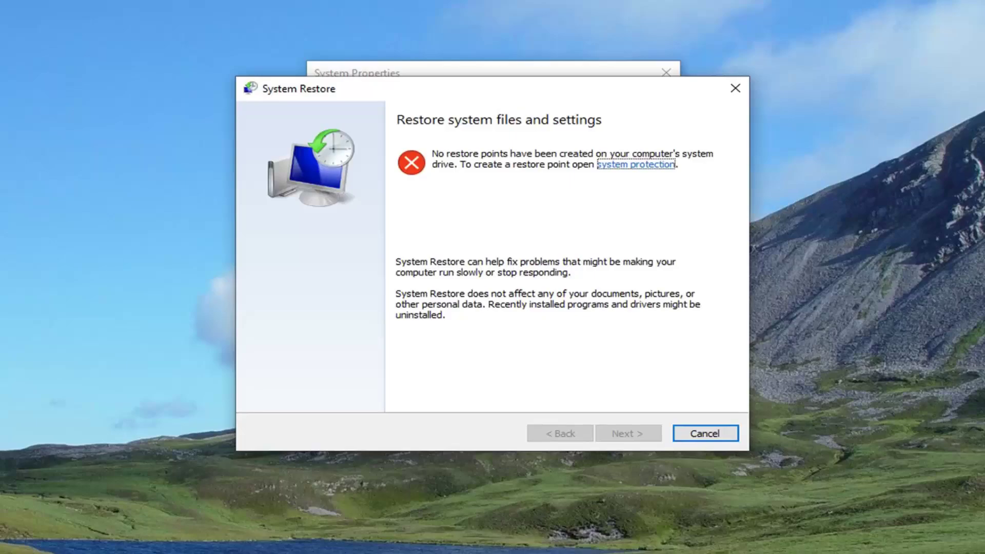